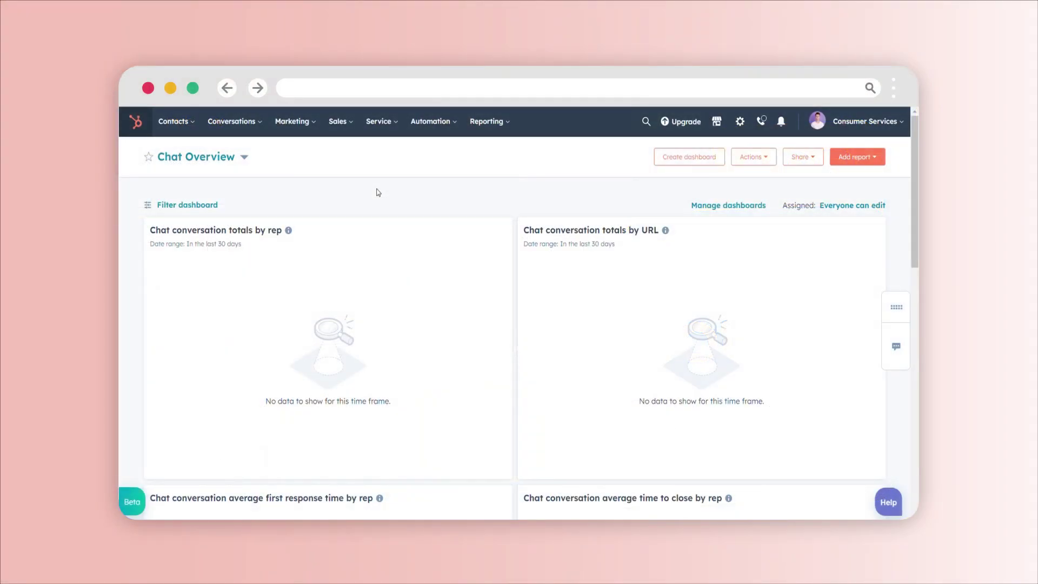
- Go to the Target Accounts page from the Contacts menu
click(231, 178)
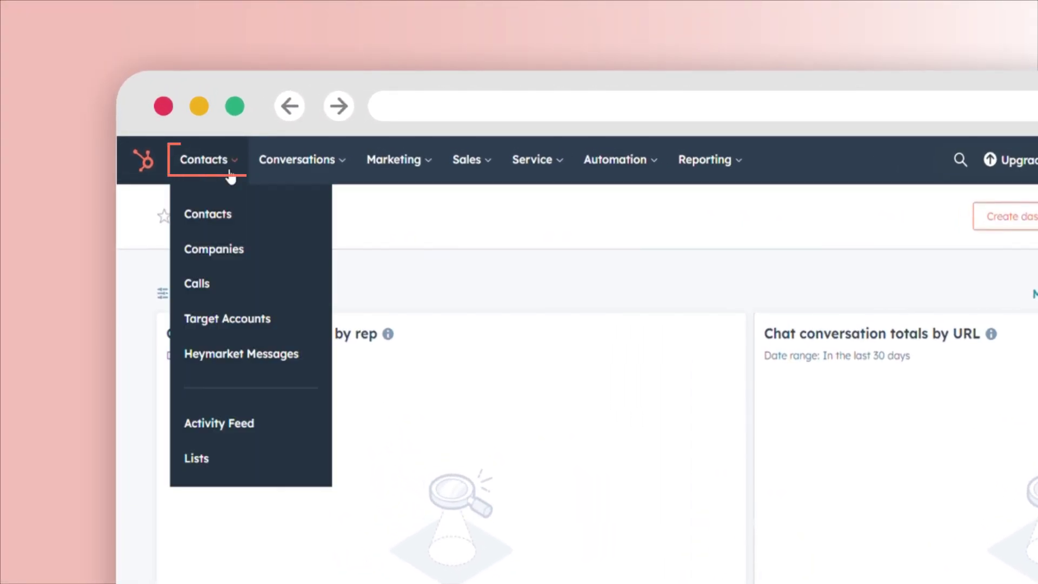
click(228, 322)
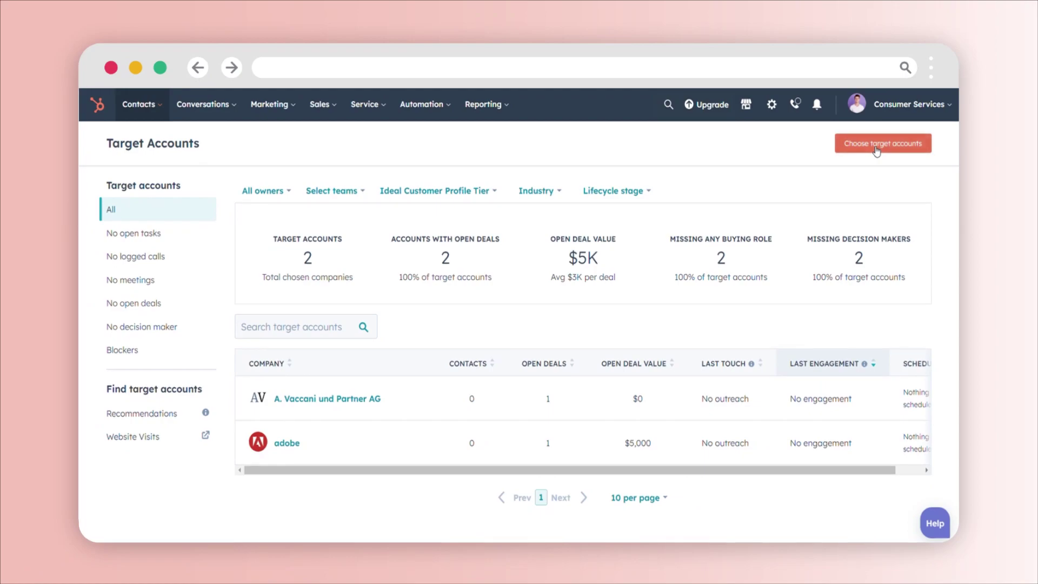
- In the Choose target accounts panel, tick Baklok Advisors and NP Corporate Finance
click(877, 151)
click(582, 264)
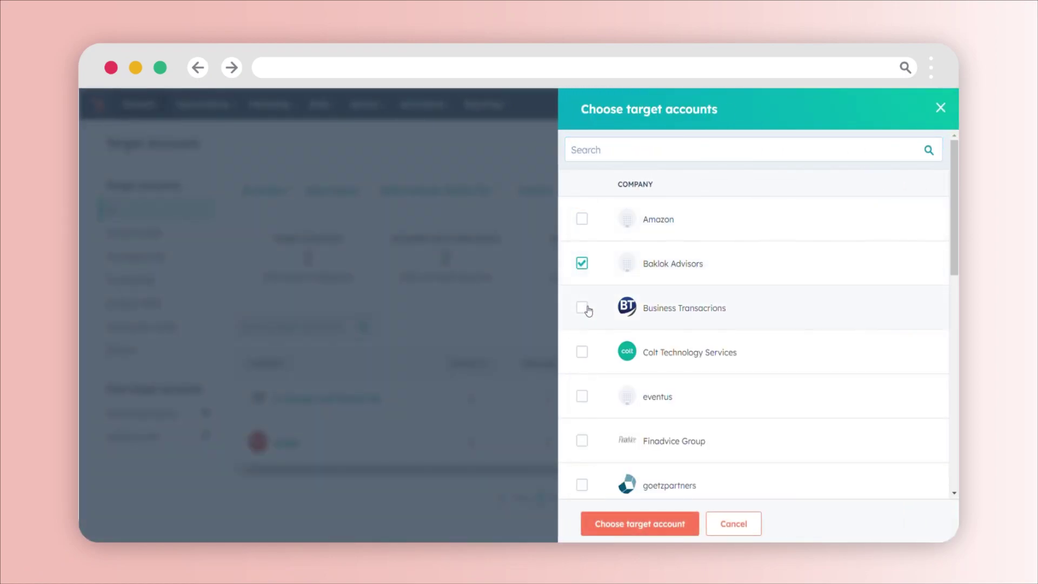
scroll(642, 375, down, 3)
scroll(611, 370, down, 2)
click(582, 444)
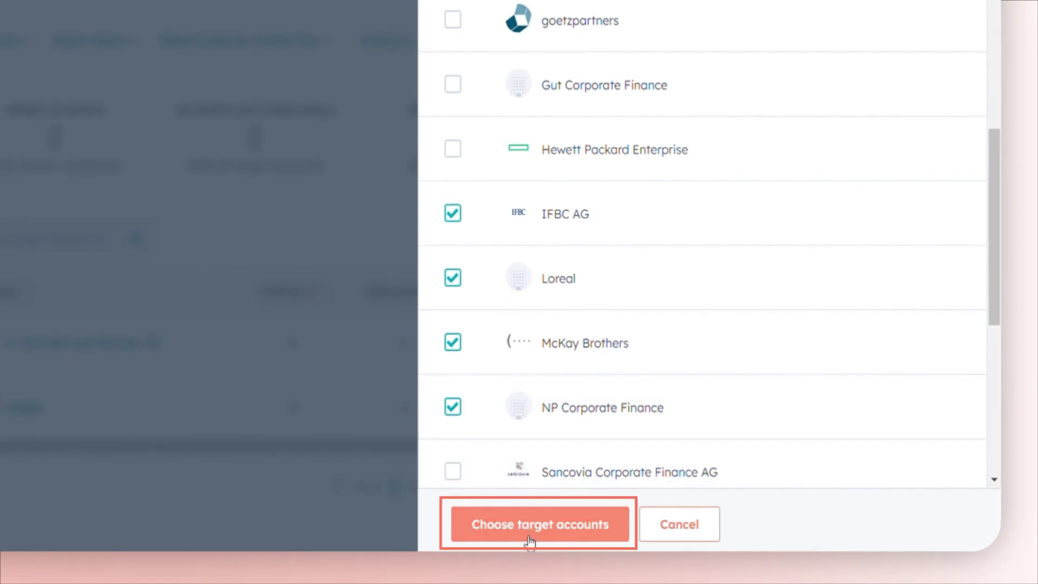